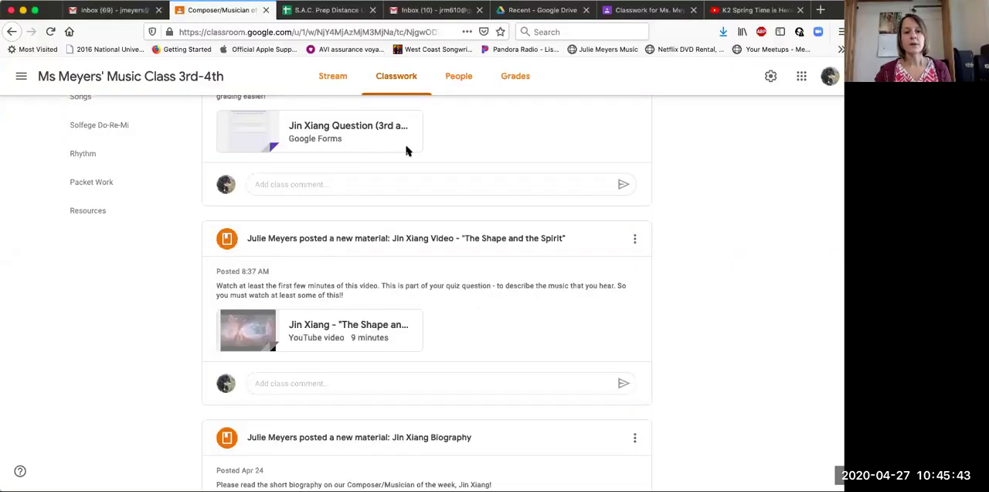
pyautogui.scroll(3, 399, 207)
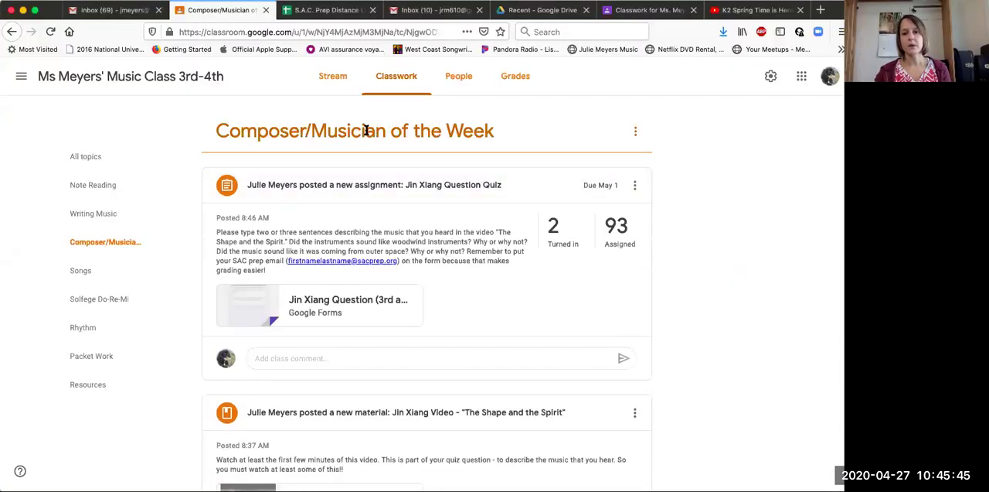
pyautogui.scroll(-5, 471, 288)
pyautogui.scroll(-3, 470, 289)
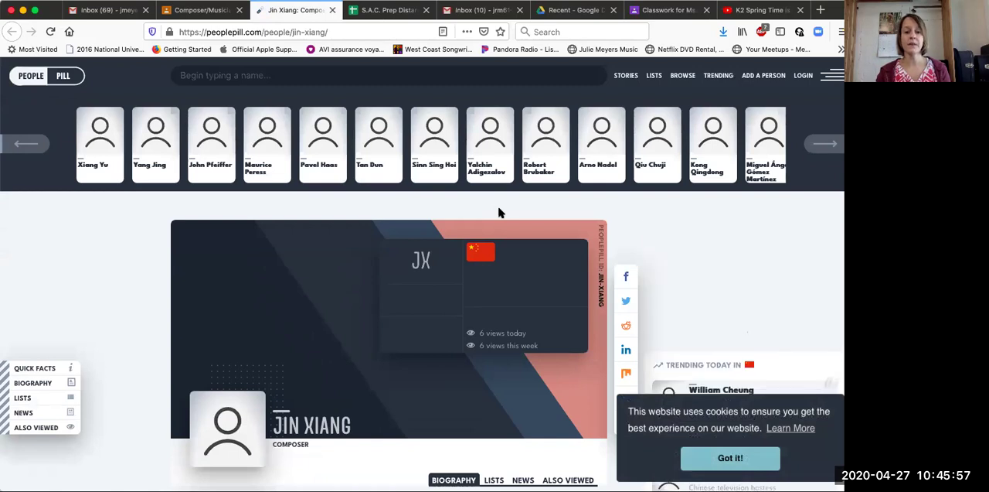
pyautogui.scroll(-1, 499, 213)
pyautogui.scroll(-1, 499, 213)
pyautogui.scroll(-2, 499, 213)
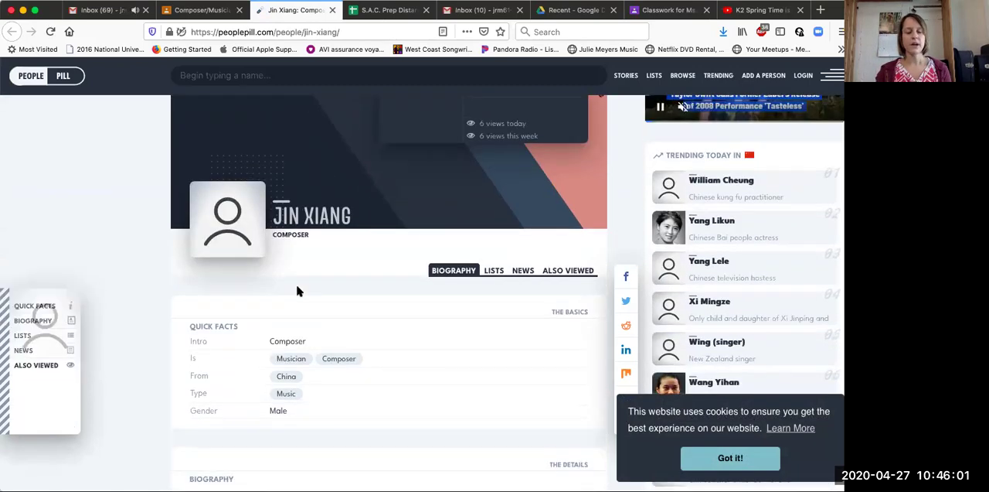
pyautogui.scroll(-2, 299, 328)
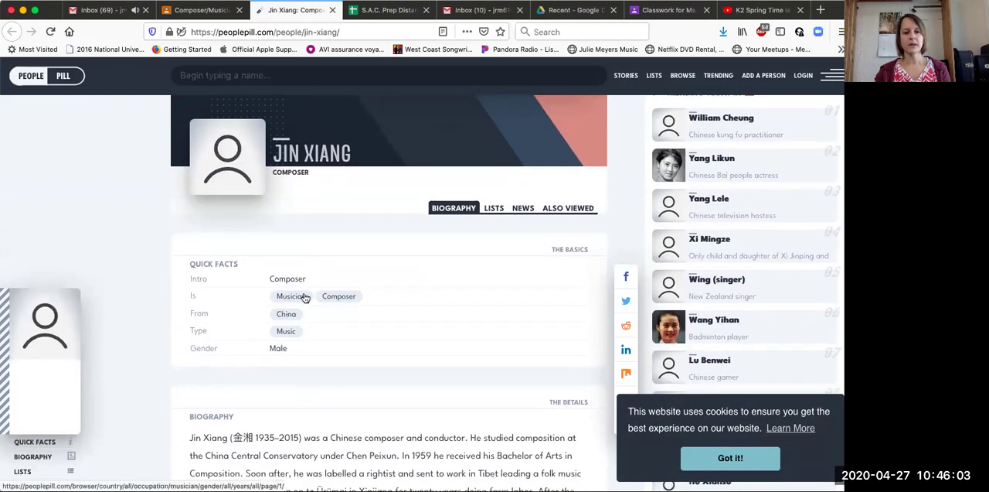
pyautogui.scroll(-1, 332, 385)
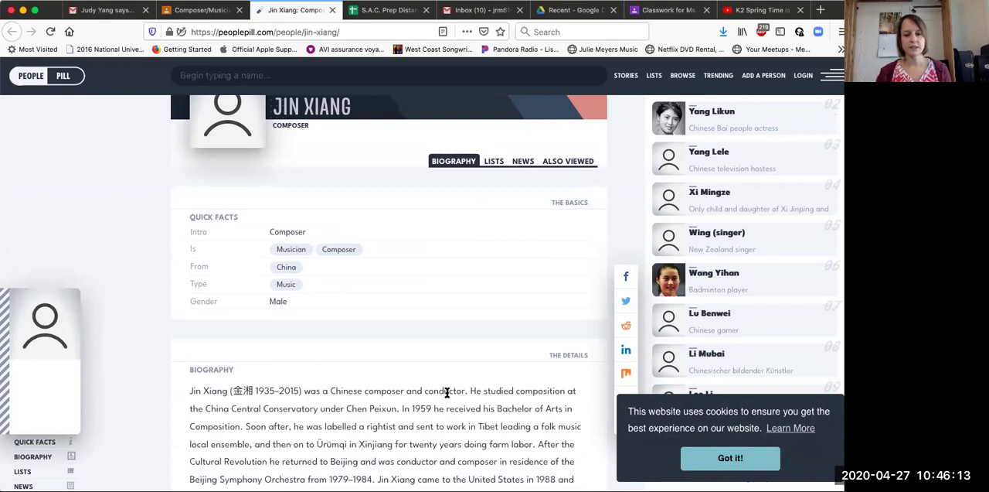
pyautogui.scroll(-2, 446, 392)
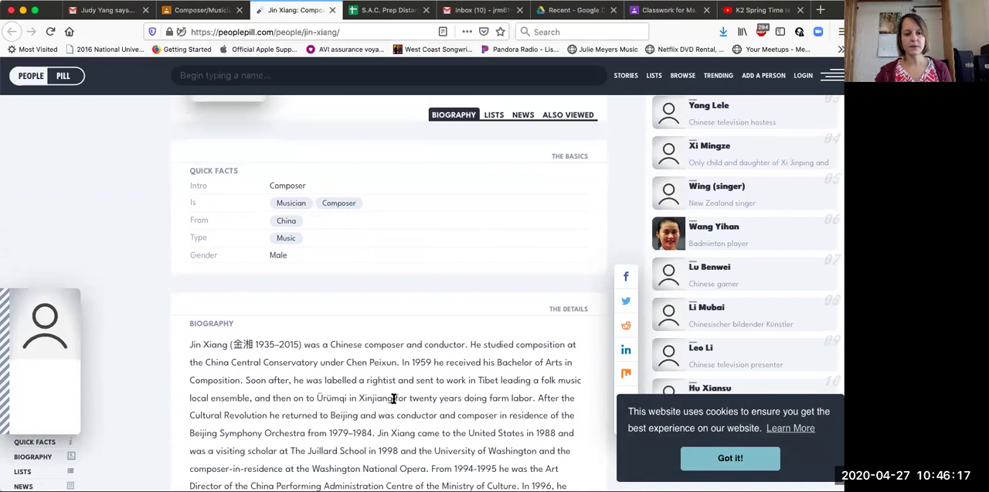
pyautogui.scroll(-1, 394, 398)
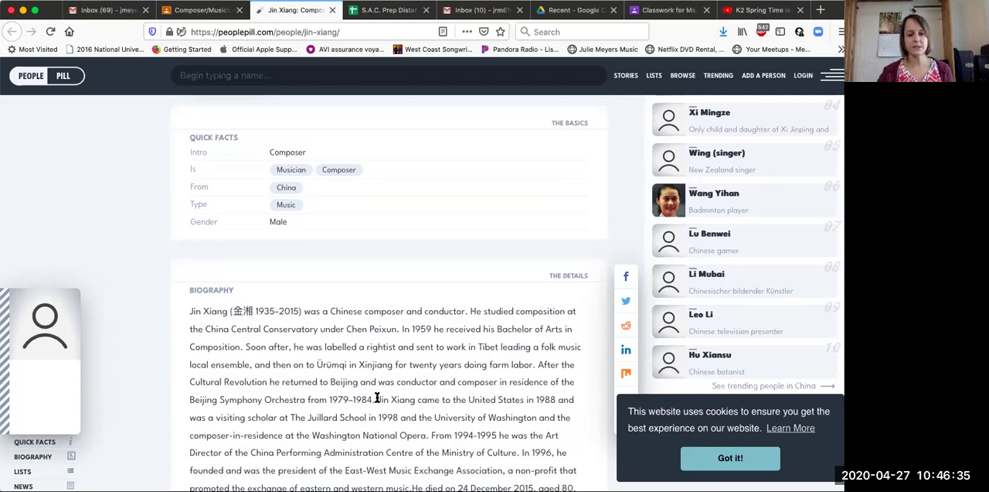
# Select the sentence 'Jin Xiang came to the United States in 1988' in the biography.
pyautogui.moveTo(377, 398); pyautogui.dragTo(575, 422)
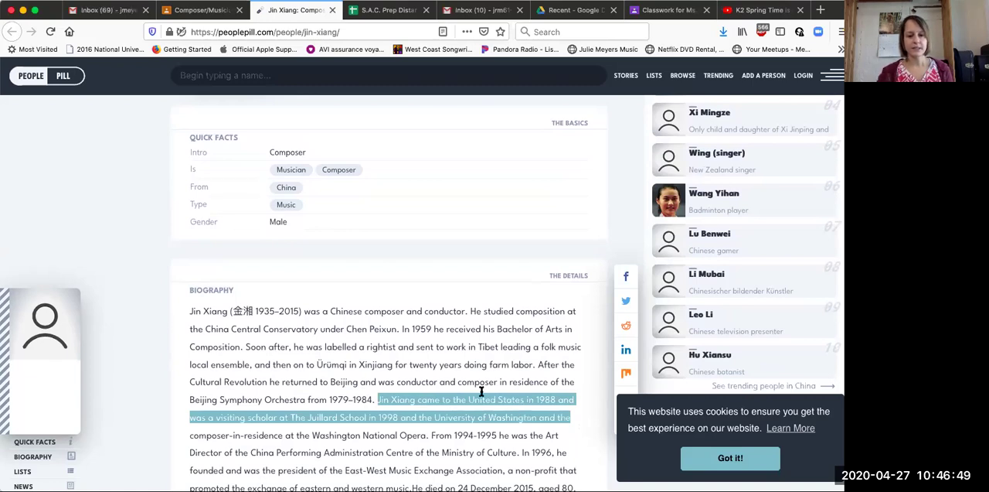
pyautogui.scroll(-1, 489, 427)
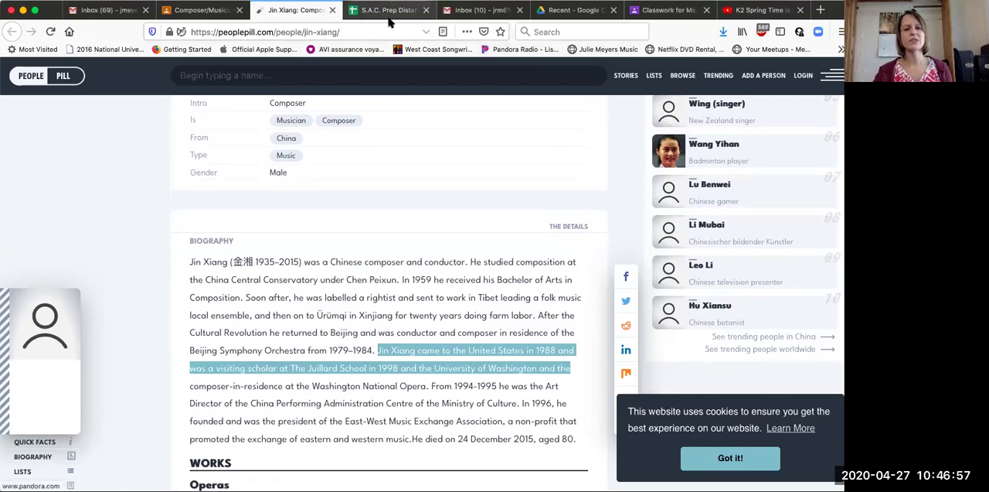
# Return to Classroom and play the Jin Xiang 'The Shape and the Spirit' video, pausing at 1:01.
pyautogui.click(331, 11)
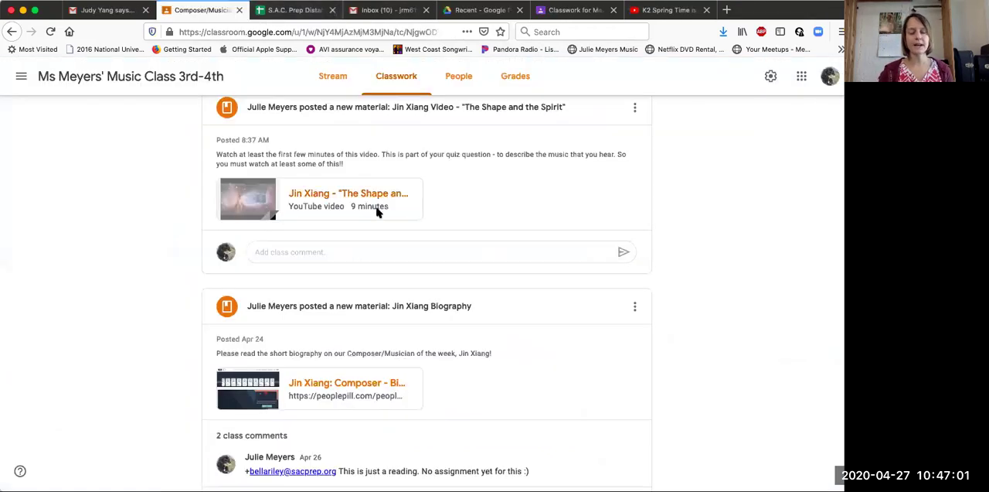
pyautogui.scroll(1, 363, 220)
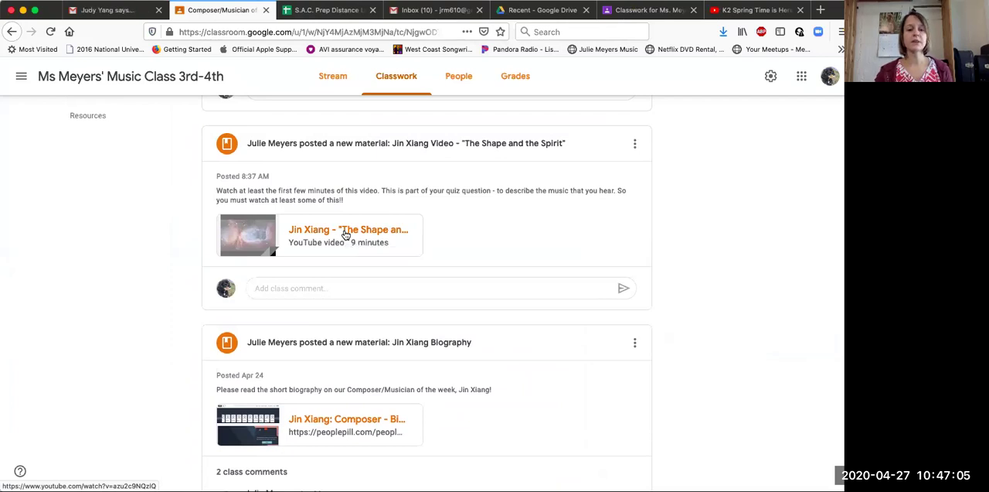
pyautogui.click(345, 234)
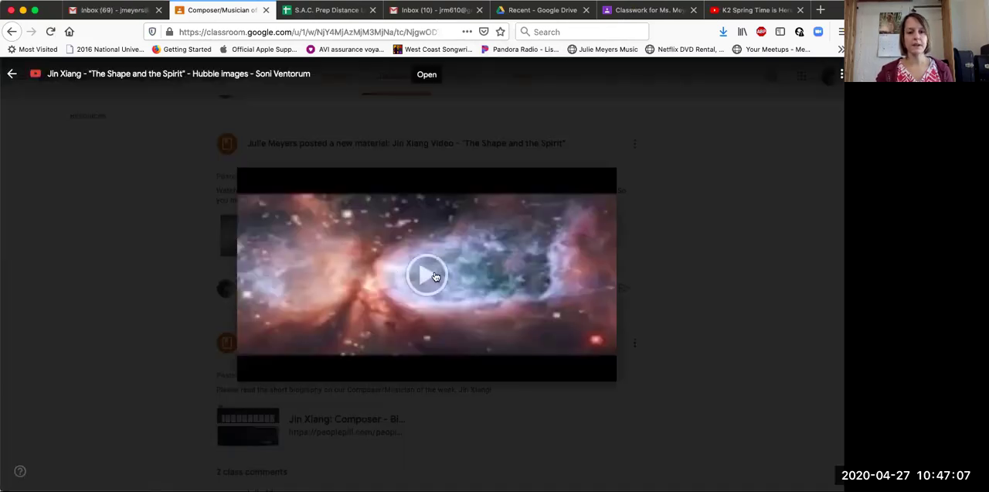
pyautogui.click(435, 276)
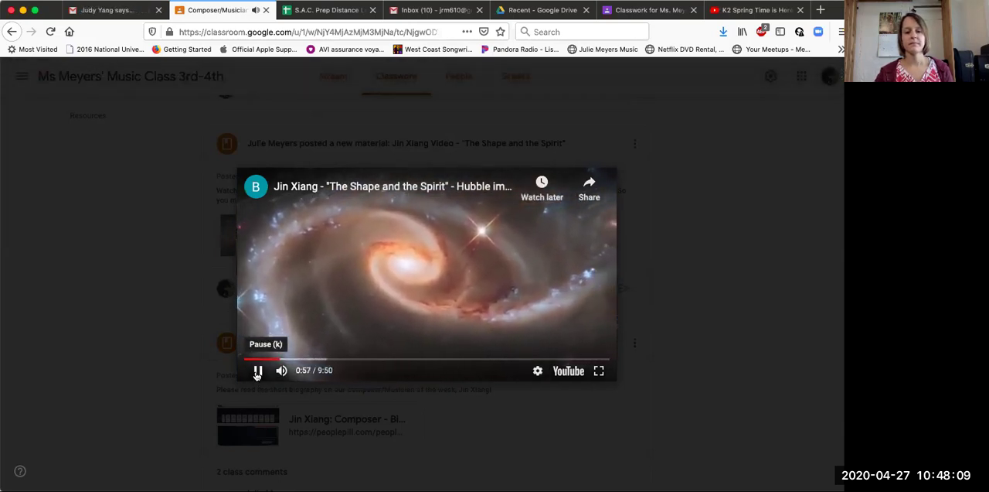
pyautogui.moveTo(427, 271)
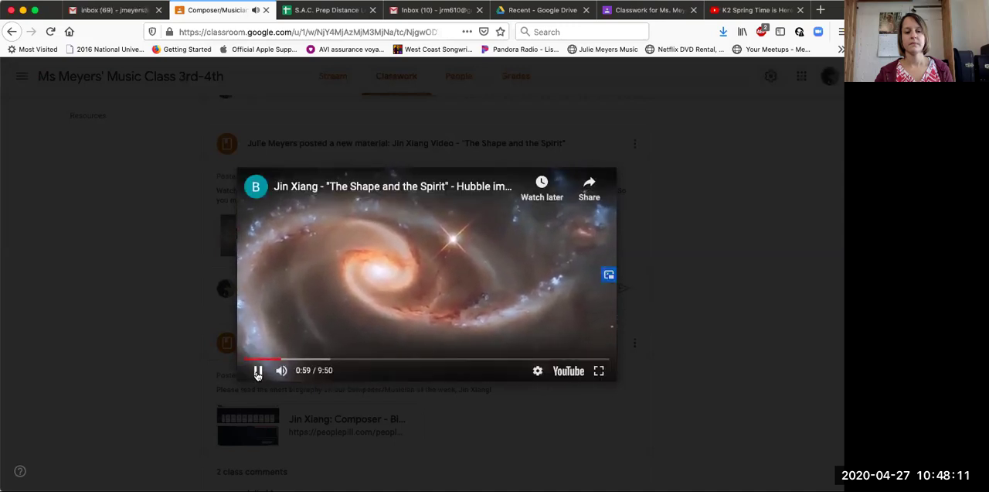
pyautogui.click(258, 371)
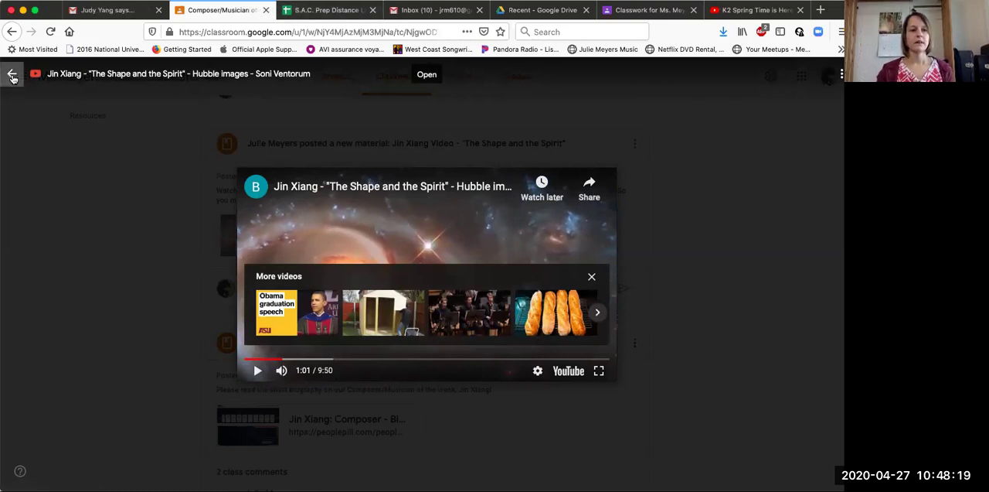
pyautogui.click(12, 77)
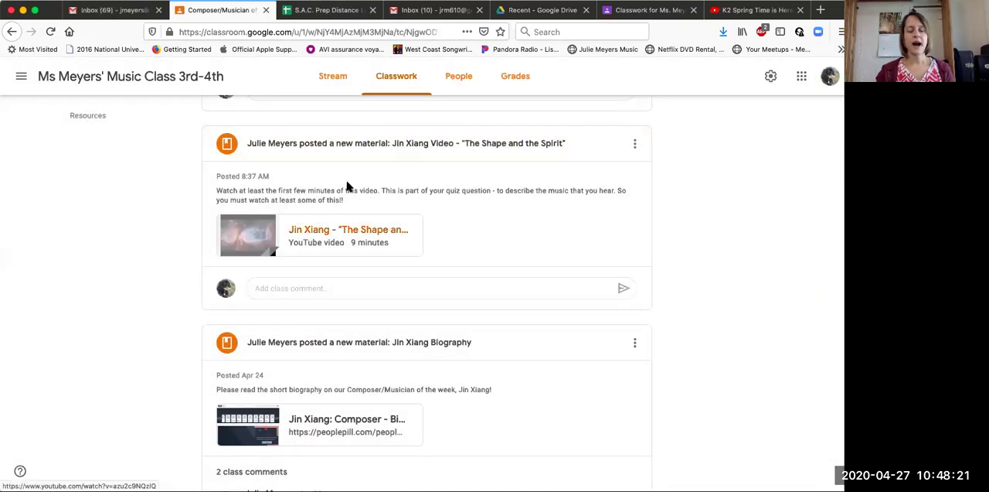
pyautogui.scroll(3, 347, 185)
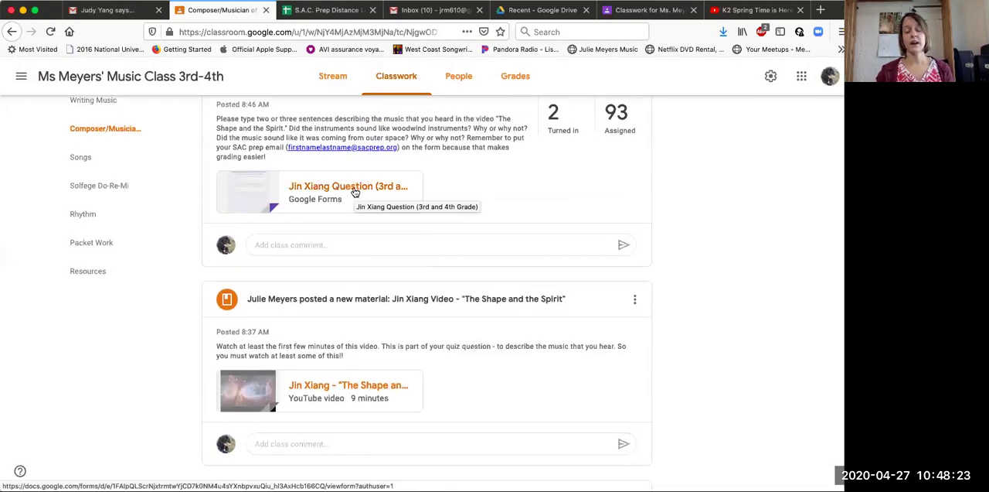
pyautogui.click(354, 192)
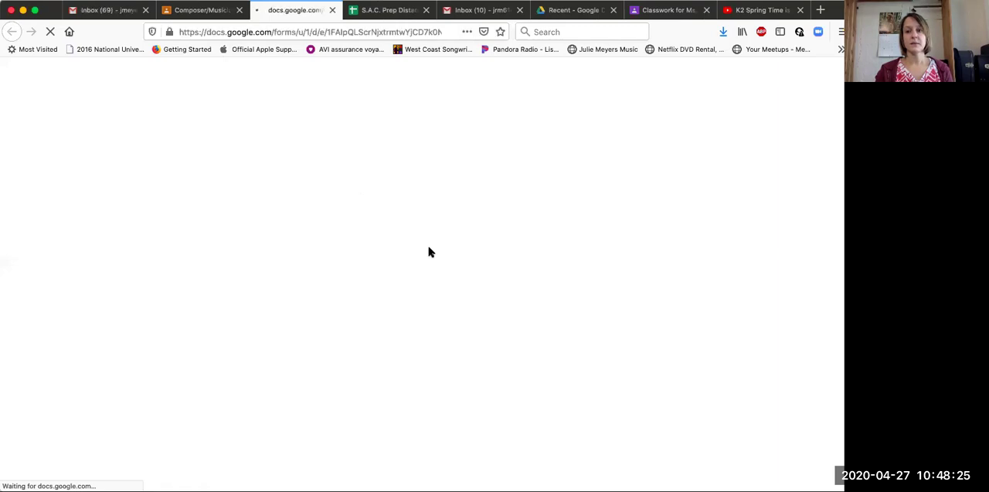